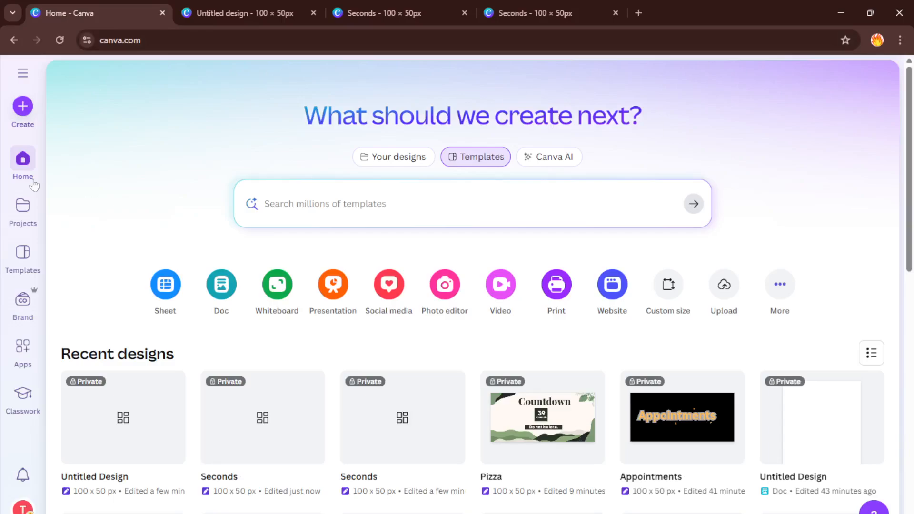
- Create a new blank custom-size design of 100 × 50 px
{"action": "left_click", "coordinate": [22, 109]}
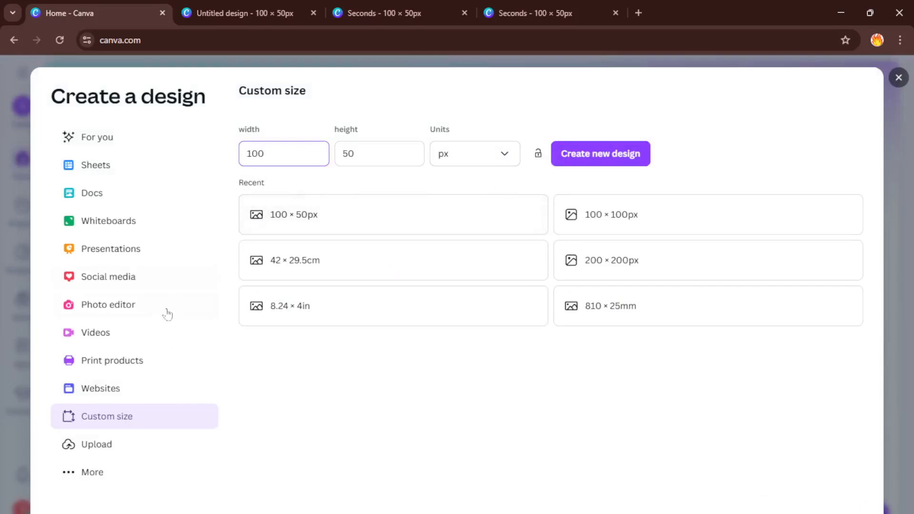
{"action": "left_click", "coordinate": [111, 428]}
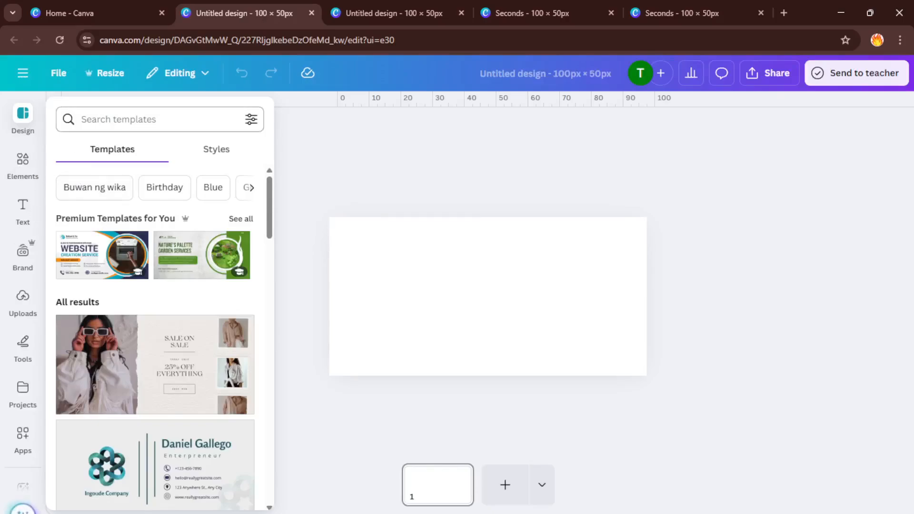
- Search templates for 'custom countdown timer' and apply the Countdown template to the page
{"action": "left_click", "coordinate": [129, 119]}
{"action": "left_click", "coordinate": [140, 176]}
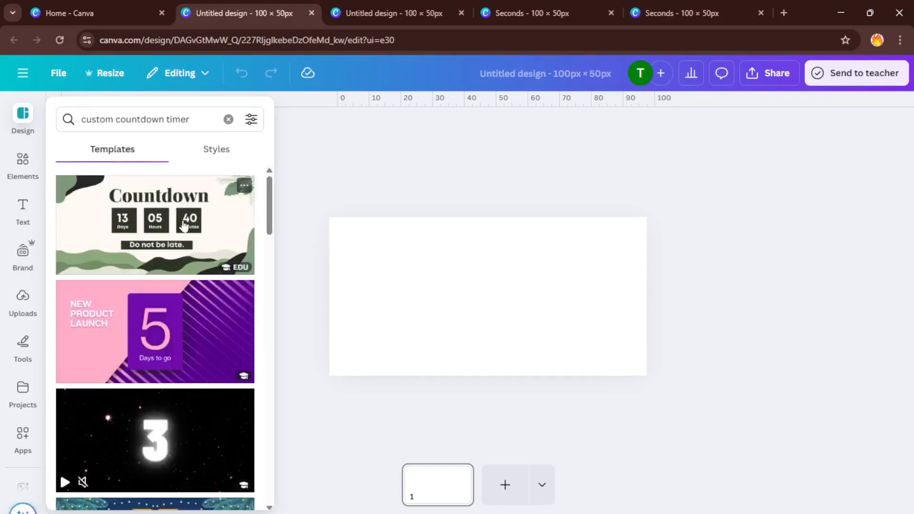
{"action": "left_click", "coordinate": [185, 218]}
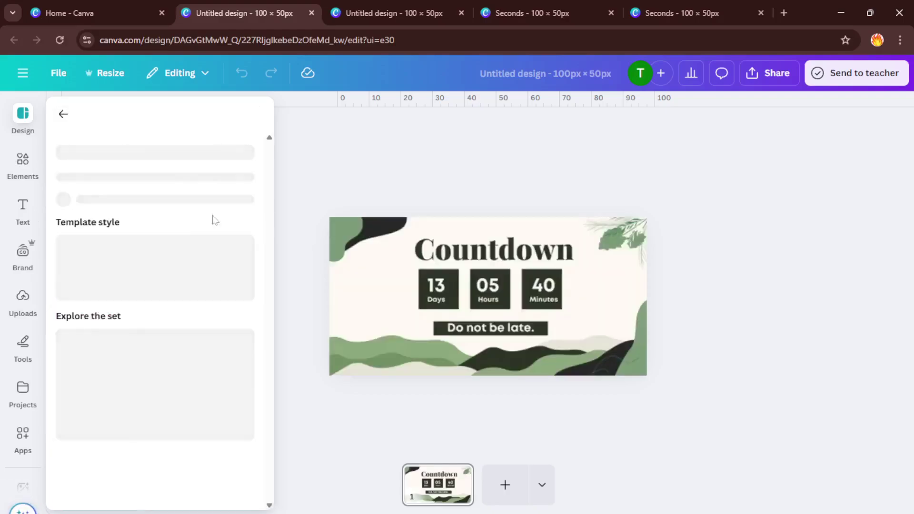
- Delete the 13 Days and 05 Hours boxes, leaving only the 40 Minutes box
{"action": "left_click", "coordinate": [443, 290]}
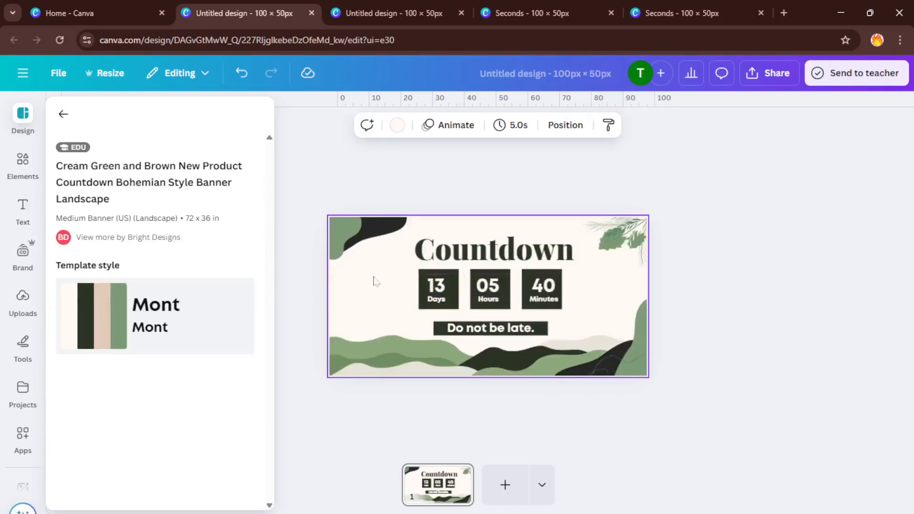
{"action": "left_click_drag", "start_coordinate": [367, 281], "coordinate": [494, 305]}
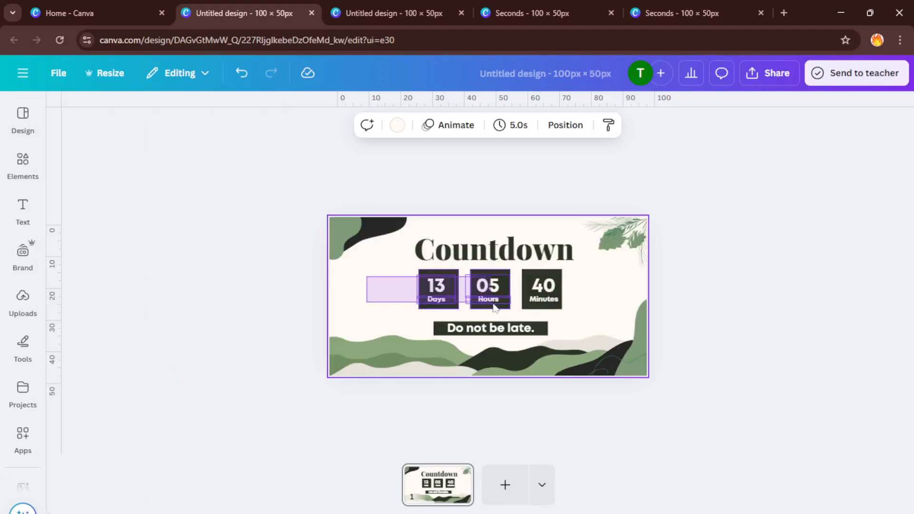
{"action": "key", "text": "Delete"}
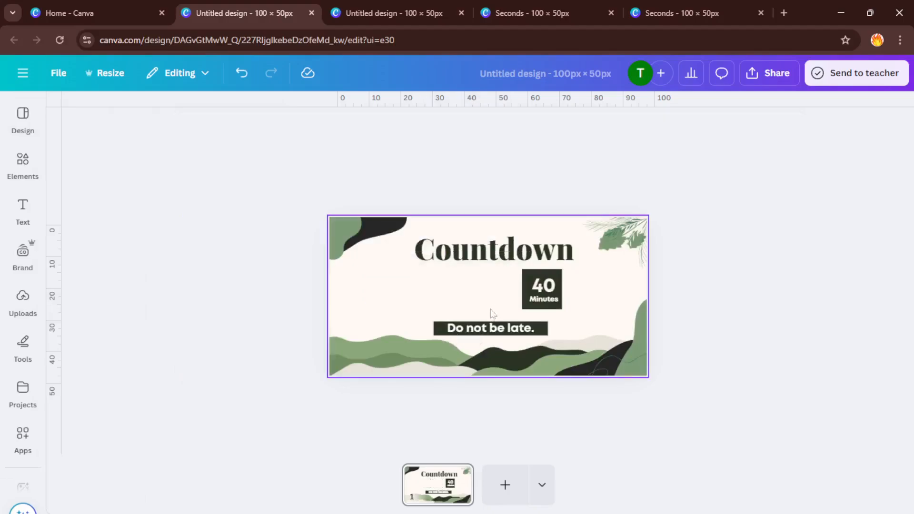
- Move the 40 Minutes box to the page centre between the heading and tagline
{"action": "left_click_drag", "start_coordinate": [436, 280], "coordinate": [564, 309]}
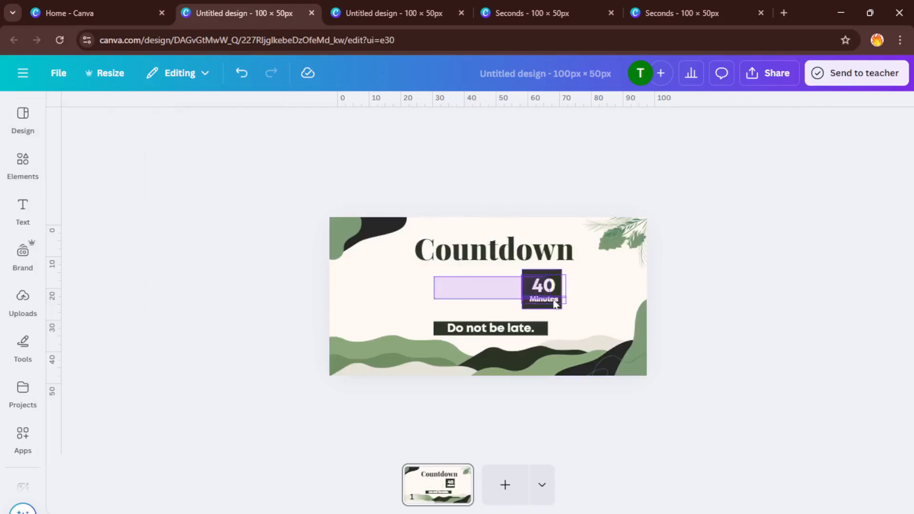
{"action": "left_click", "coordinate": [531, 330]}
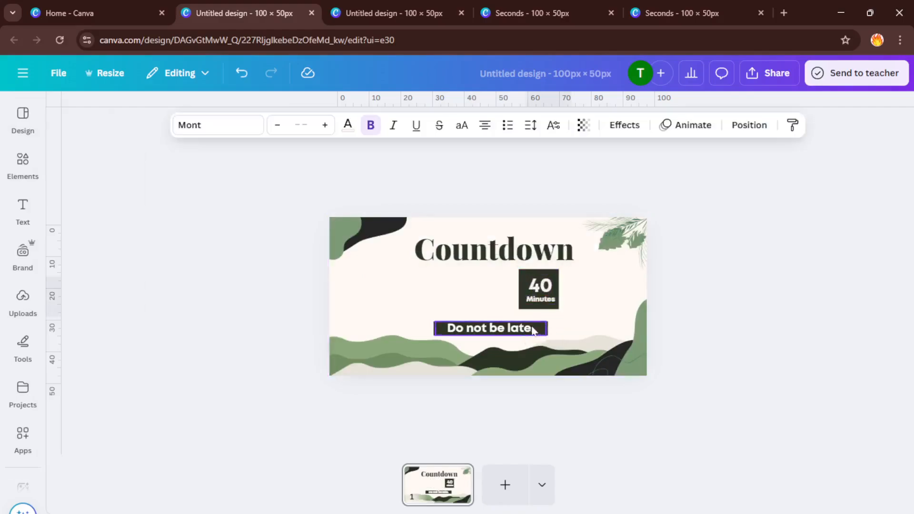
{"action": "mouse_move", "coordinate": [539, 289]}
{"action": "left_mouse_down"}
{"action": "mouse_move", "coordinate": [483, 307]}
{"action": "mouse_move", "coordinate": [493, 304]}
{"action": "left_mouse_up"}
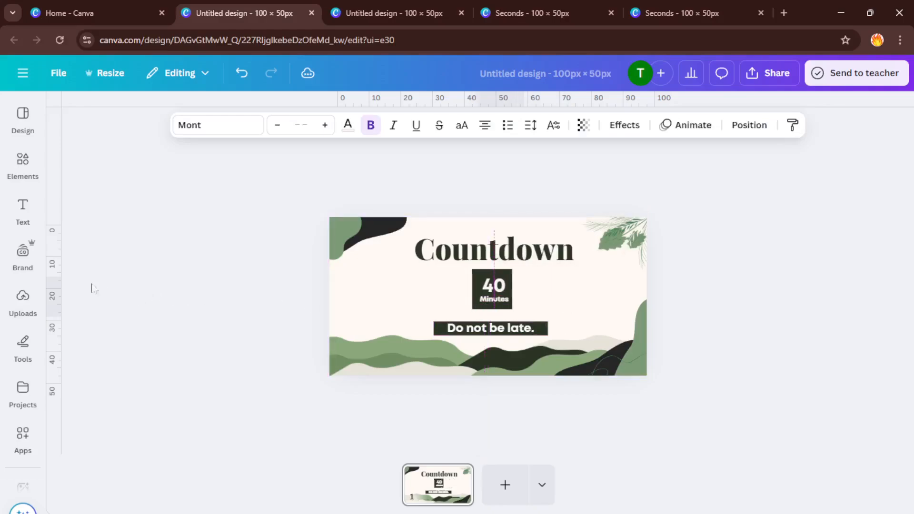
{"action": "left_click", "coordinate": [23, 347]}
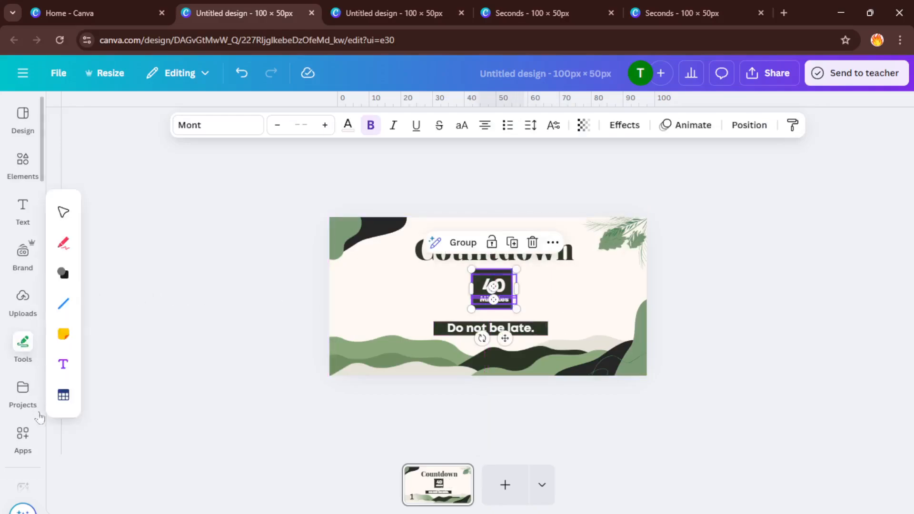
{"action": "left_click", "coordinate": [24, 390]}
{"action": "left_click_drag", "start_coordinate": [318, 366], "coordinate": [426, 362]}
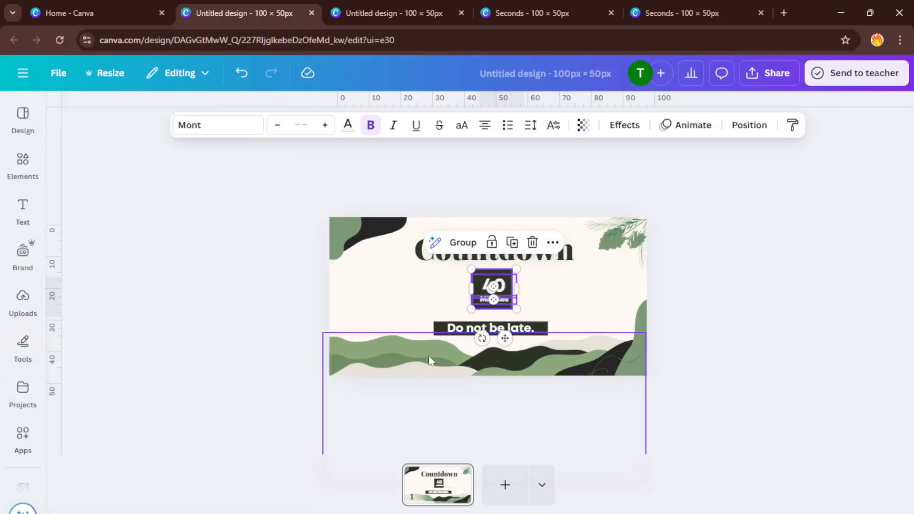
{"action": "left_click", "coordinate": [591, 287]}
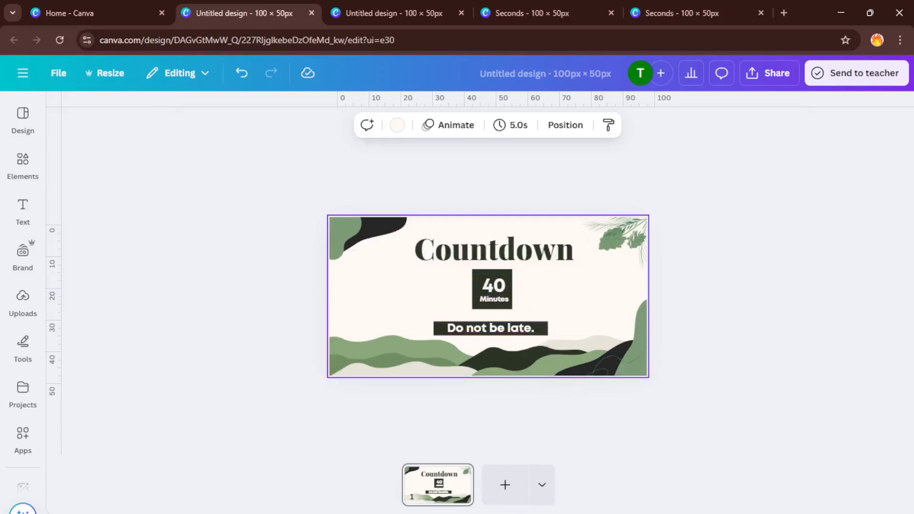
- Switch to the CSV in Excel and confirm 40 in A1 with 39 in A2
{"action": "key", "text": "alt+Tab"}
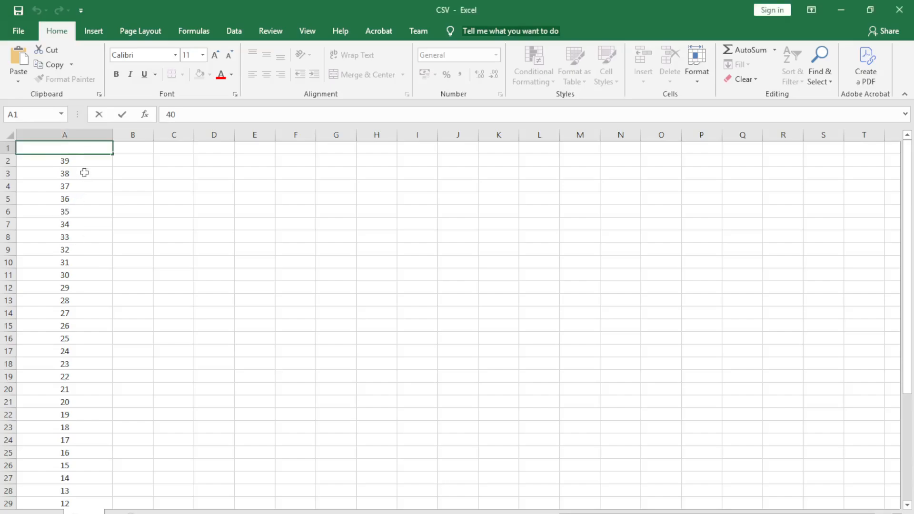
{"action": "key", "text": "Return"}
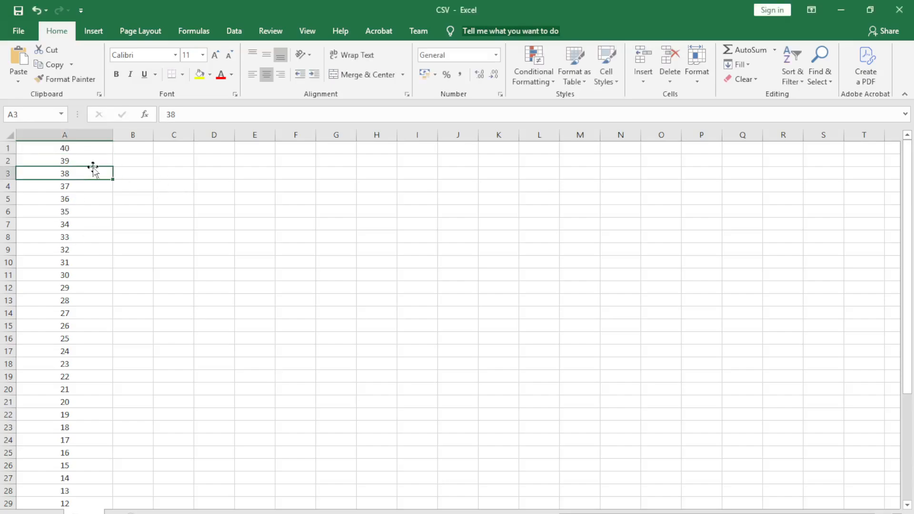
{"action": "left_click", "coordinate": [57, 151]}
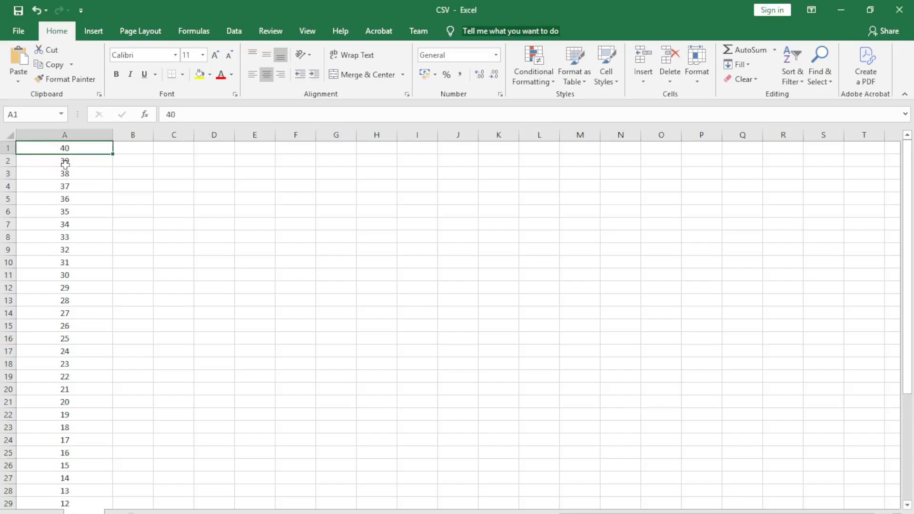
{"action": "left_click", "coordinate": [65, 163]}
{"action": "left_click", "coordinate": [84, 147]}
- Fill column A down to row 41 so it counts from 40 to 0, then close Excel
{"action": "mouse_move", "coordinate": [86, 150]}
{"action": "left_mouse_down"}
{"action": "mouse_move", "coordinate": [109, 454]}
{"action": "mouse_move", "coordinate": [108, 508]}
{"action": "mouse_move", "coordinate": [96, 508]}
{"action": "left_mouse_up"}
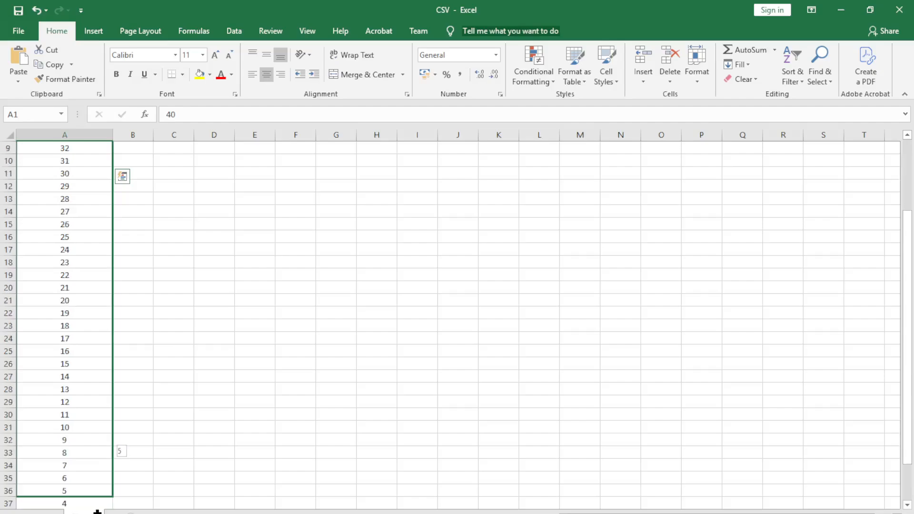
{"action": "mouse_move", "coordinate": [96, 508]}
{"action": "left_mouse_down"}
{"action": "mouse_move", "coordinate": [113, 488]}
{"action": "mouse_move", "coordinate": [113, 509]}
{"action": "left_mouse_up"}
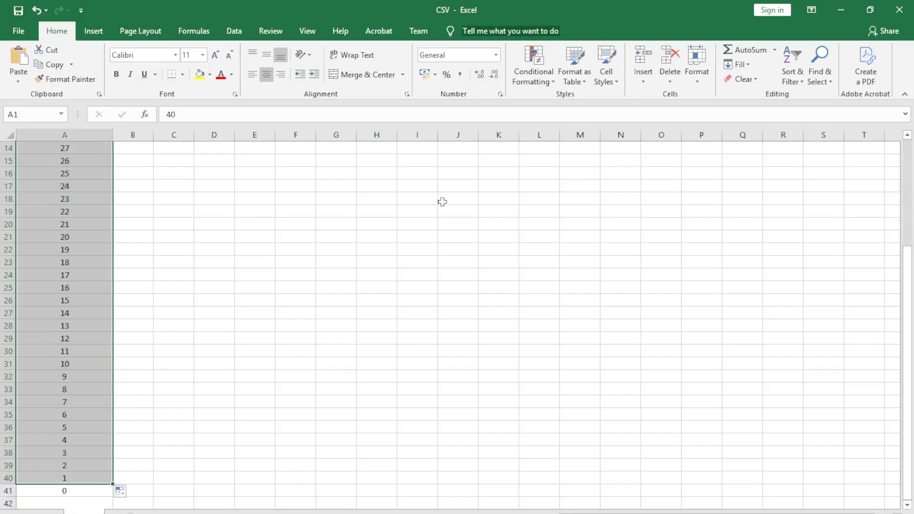
{"action": "left_click", "coordinate": [900, 10]}
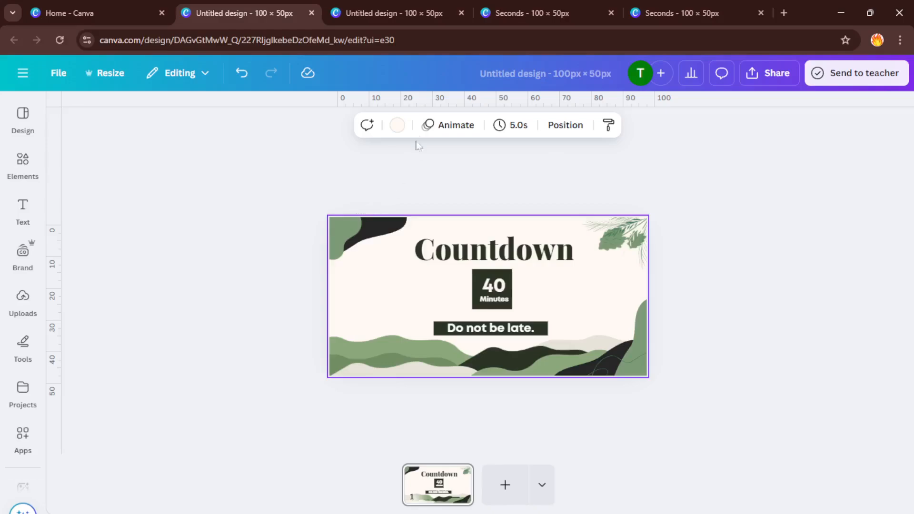
- Find Bulk create via the Apps search for 'bulk' and choose the CSV countdown file as data
{"action": "left_click", "coordinate": [22, 304]}
{"action": "left_click", "coordinate": [22, 391]}
{"action": "left_click", "coordinate": [23, 434]}
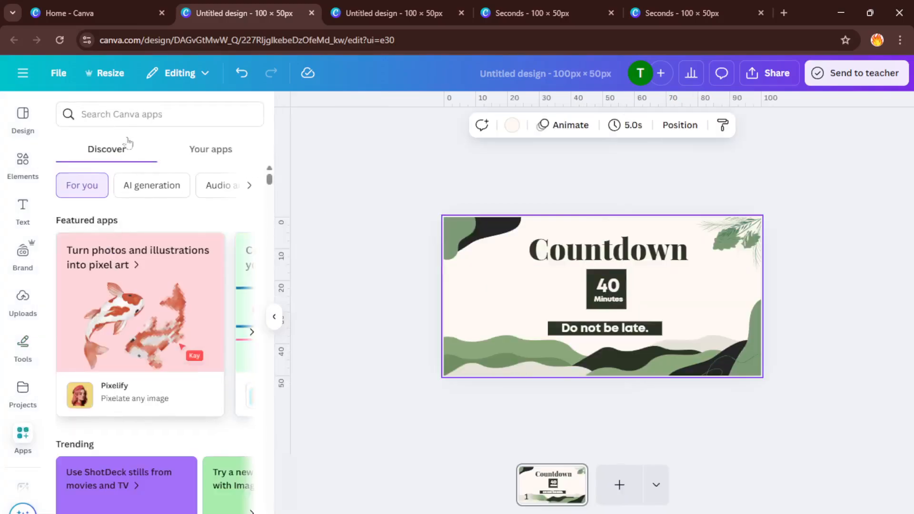
{"action": "left_click", "coordinate": [136, 114]}
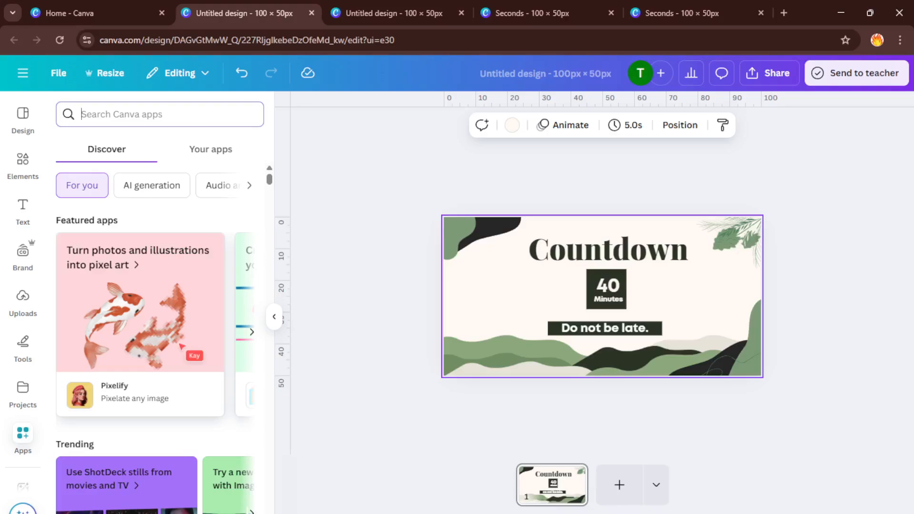
{"action": "type", "text": "bulk"}
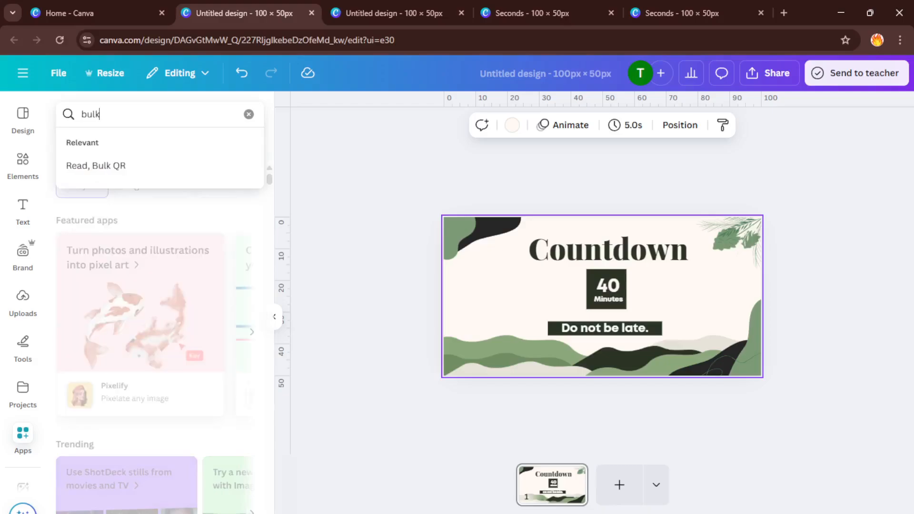
{"action": "key", "text": "Return"}
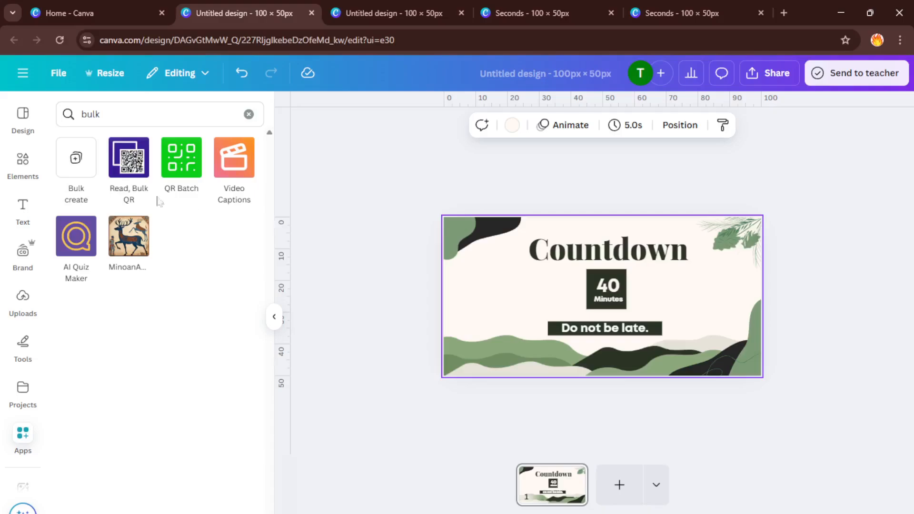
{"action": "left_click", "coordinate": [75, 171]}
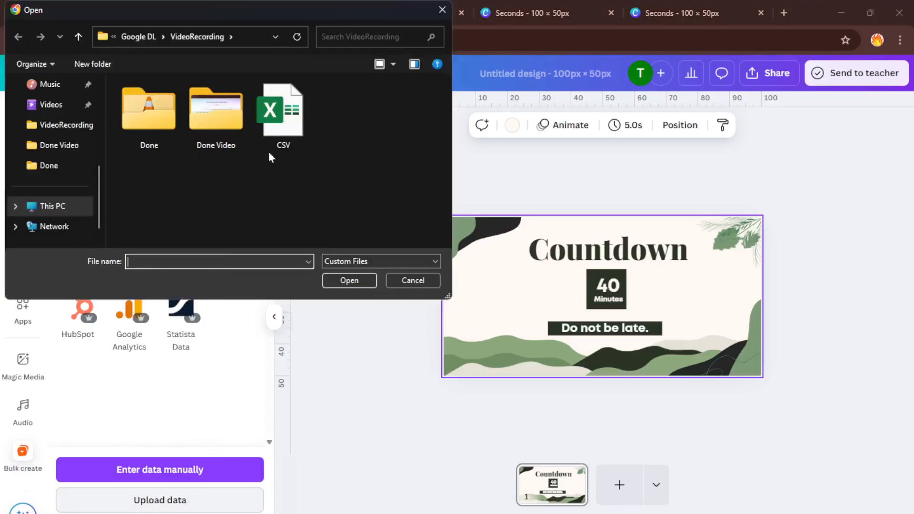
{"action": "left_click", "coordinate": [283, 115]}
- Upload the CSV as the data source and continue to connecting data
{"action": "left_click", "coordinate": [349, 280]}
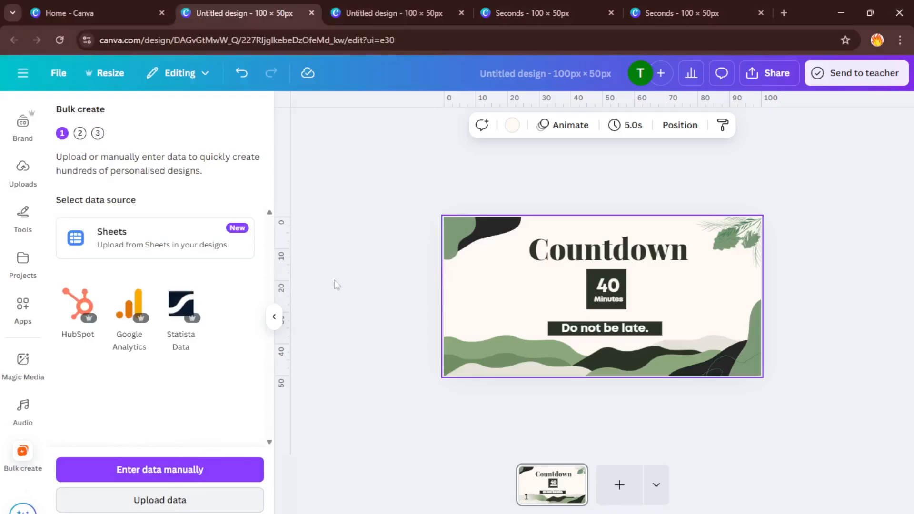
{"action": "left_click", "coordinate": [152, 511]}
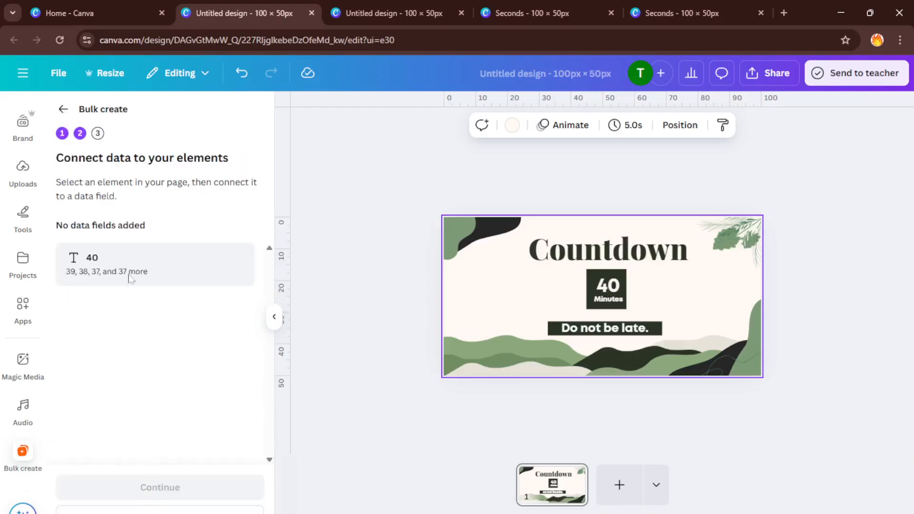
- Connect the banner's minutes number 40 to the 40 data field
{"action": "left_click", "coordinate": [608, 285]}
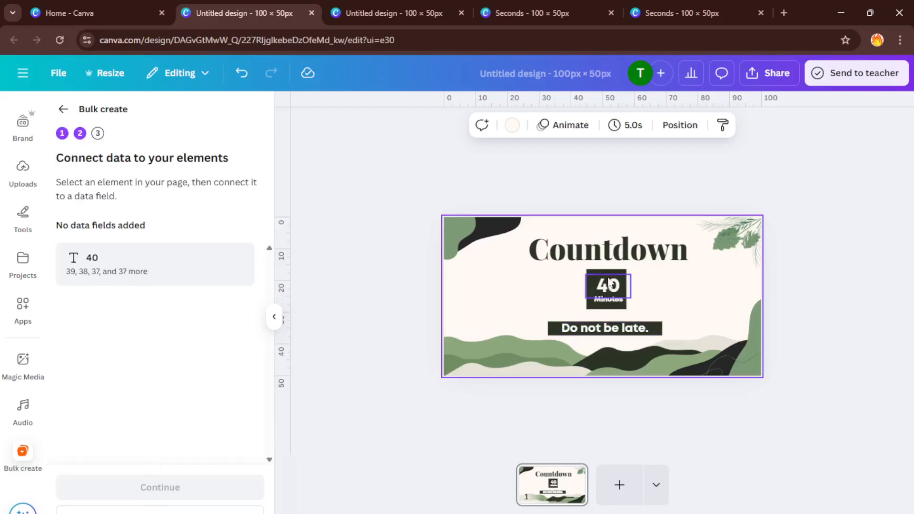
{"action": "right_click", "coordinate": [611, 287]}
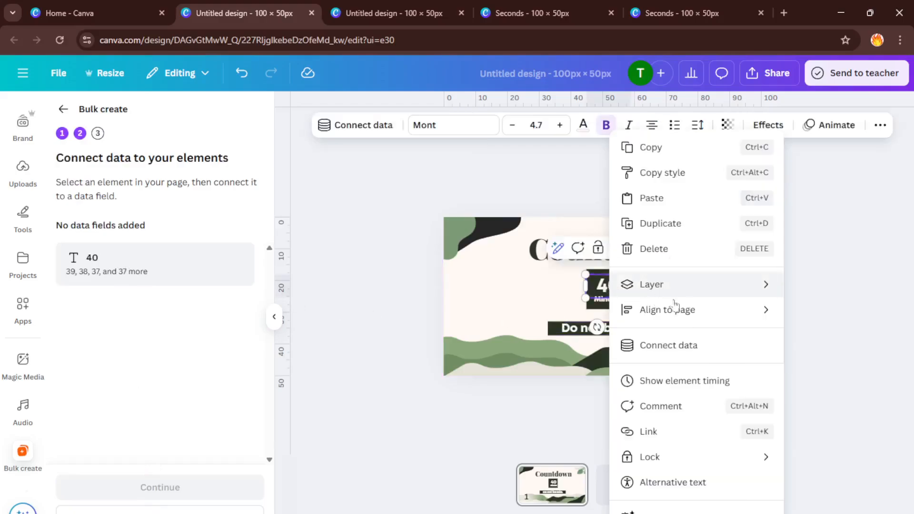
{"action": "left_click", "coordinate": [691, 350]}
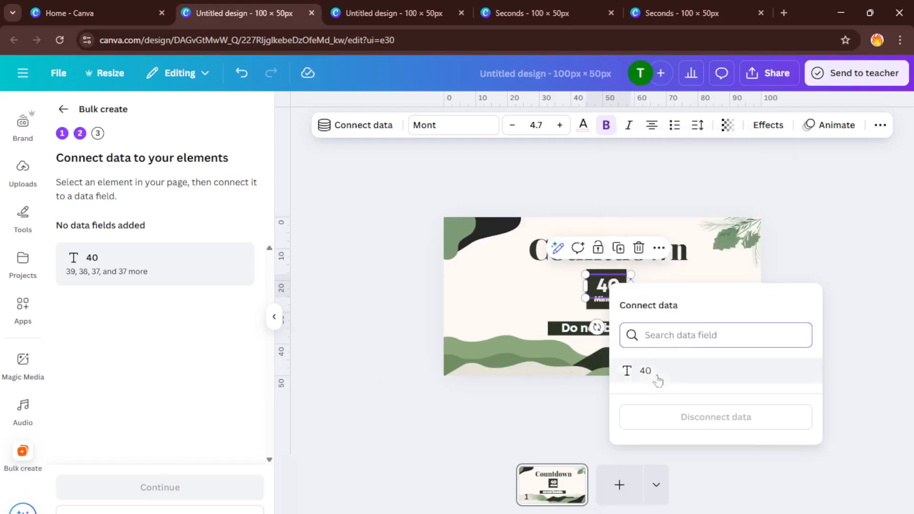
{"action": "left_click", "coordinate": [645, 370]}
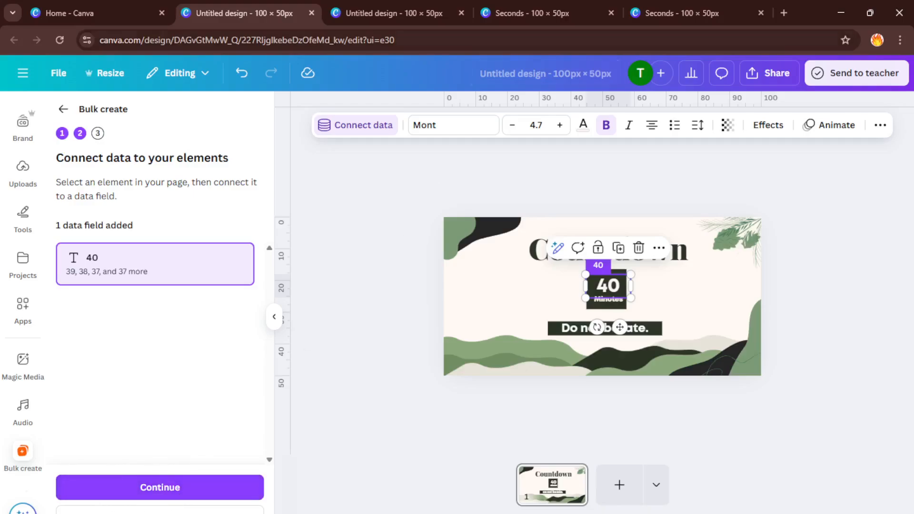
- Switch to the Seconds banner design and return to Bulk create
{"action": "left_click", "coordinate": [529, 10]}
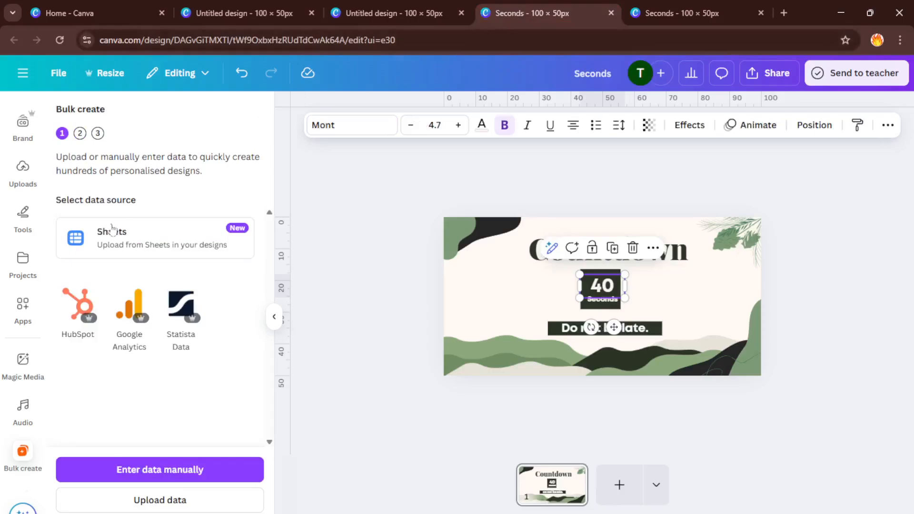
{"action": "left_click", "coordinate": [23, 263]}
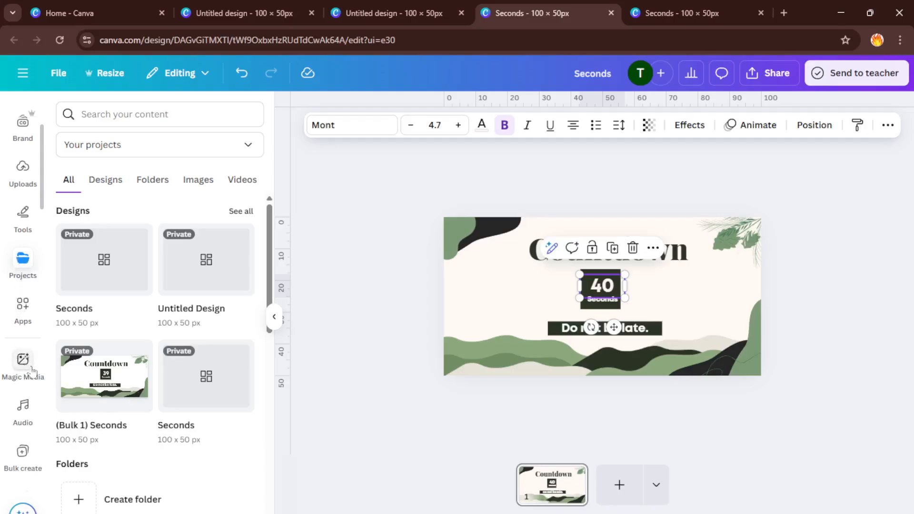
{"action": "left_click", "coordinate": [23, 451]}
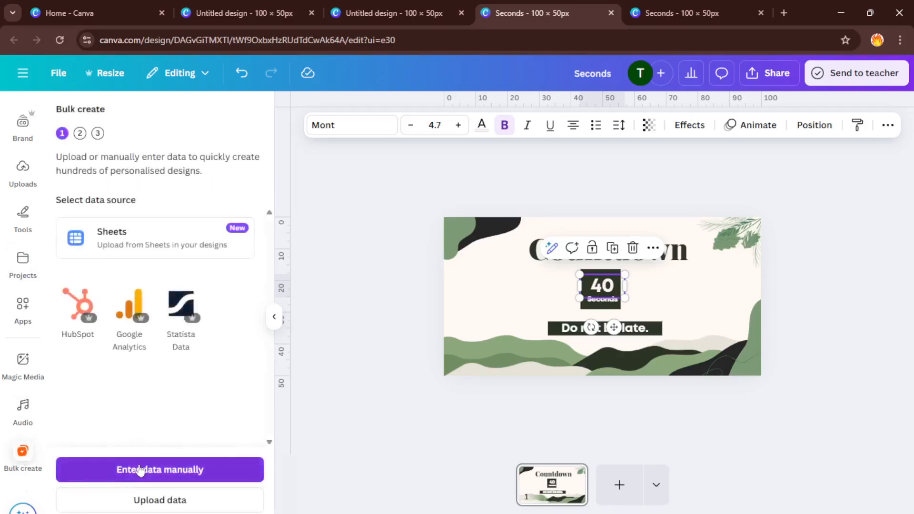
- Try Enter data manually and Upload data, cancelling both without changes
{"action": "left_click", "coordinate": [140, 469]}
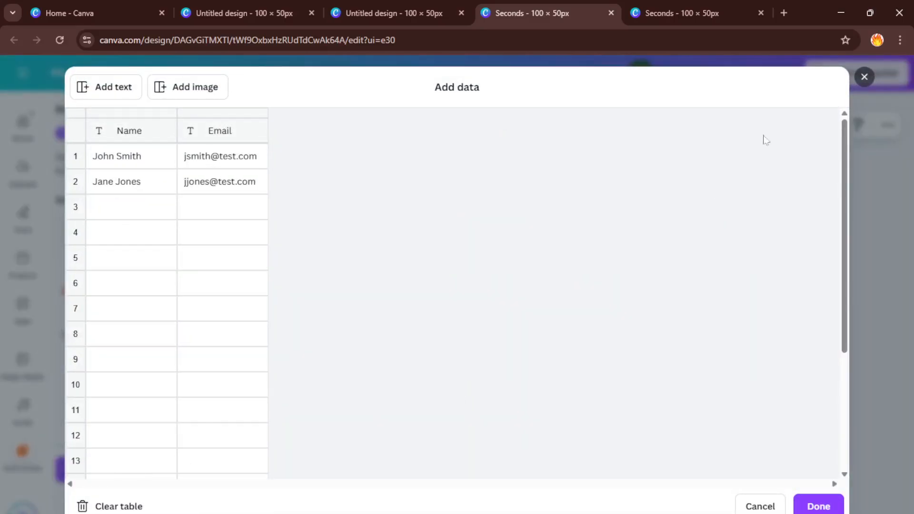
{"action": "left_click", "coordinate": [864, 76]}
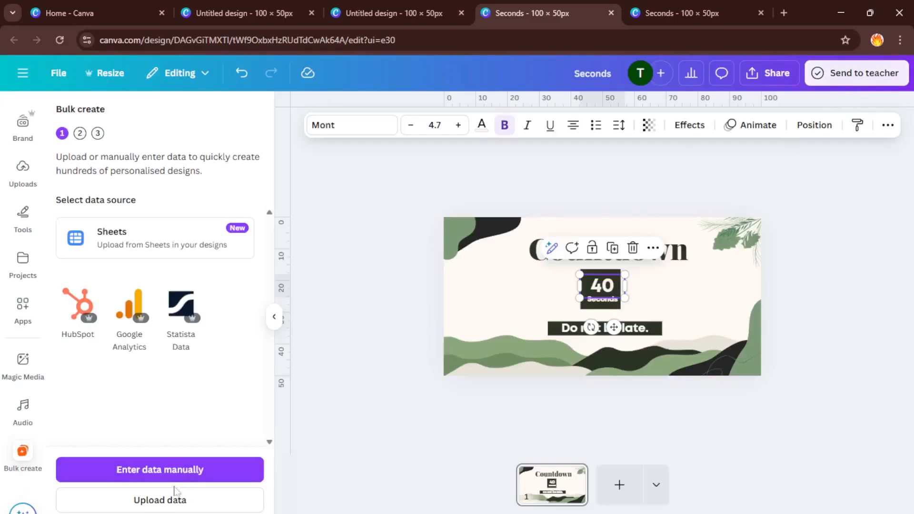
{"action": "left_click", "coordinate": [167, 502]}
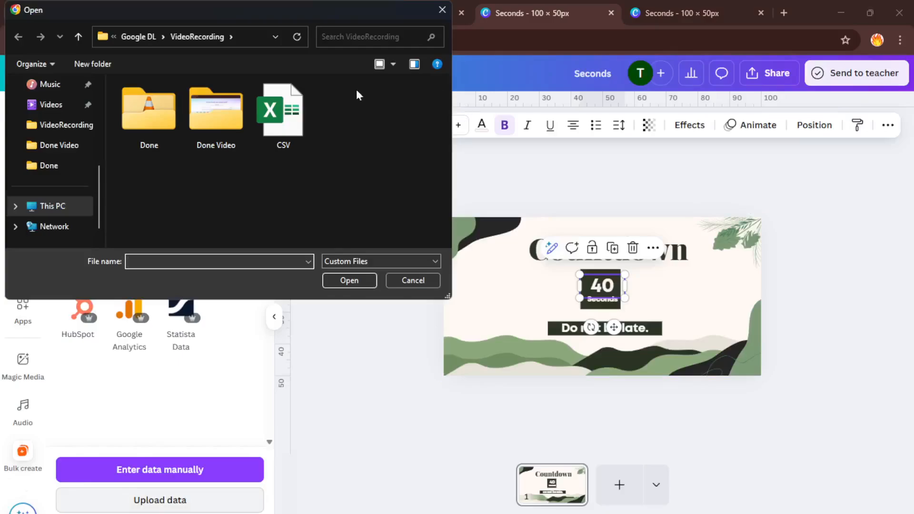
{"action": "left_click", "coordinate": [443, 11]}
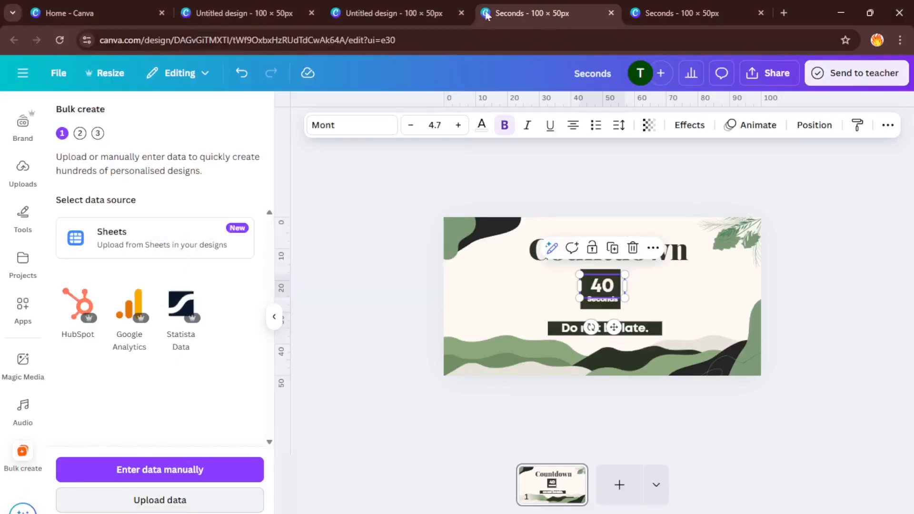